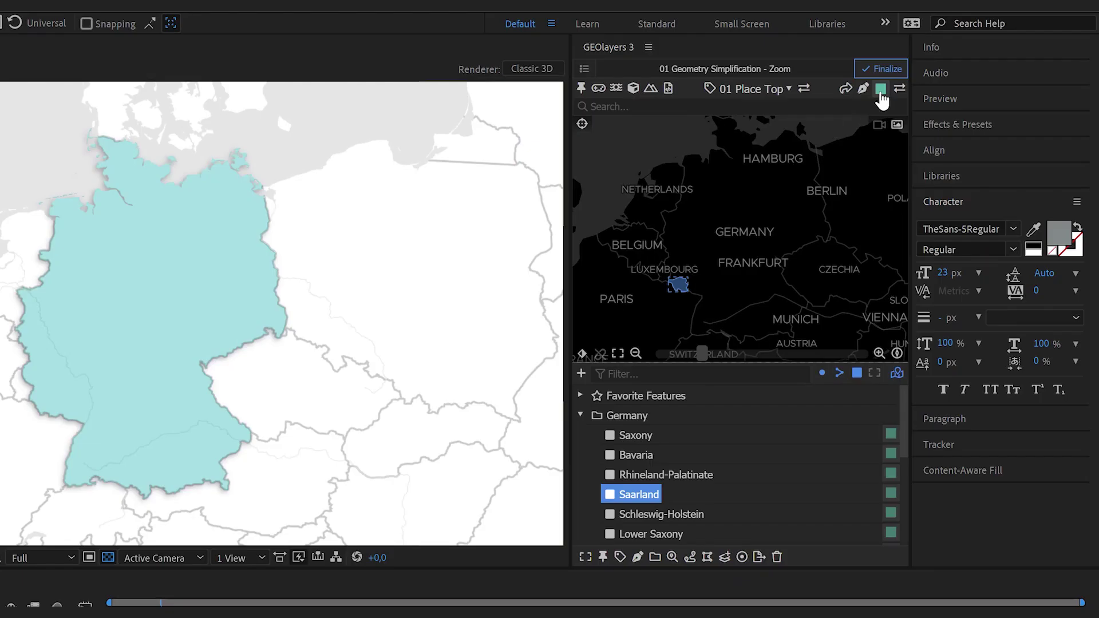
In the 01 Zoom comp, pick Saarland from the GEOlayers list of German states
click(881, 91)
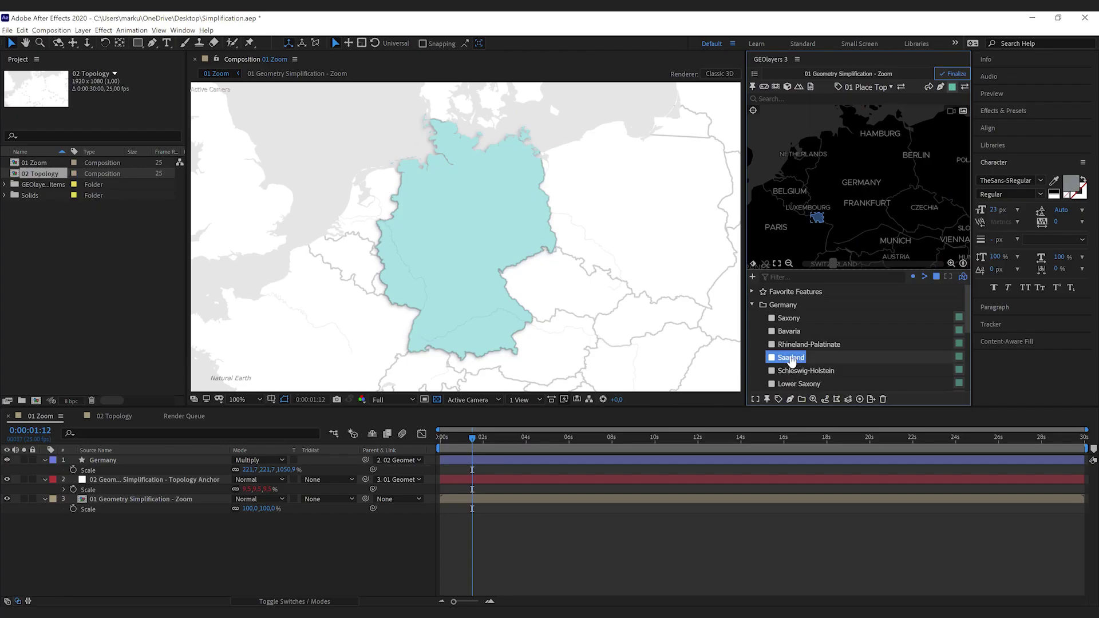
Draw Saarland as a shape layer and scrub to 0:00:04:15 to preview the zoom
right_click(791, 358)
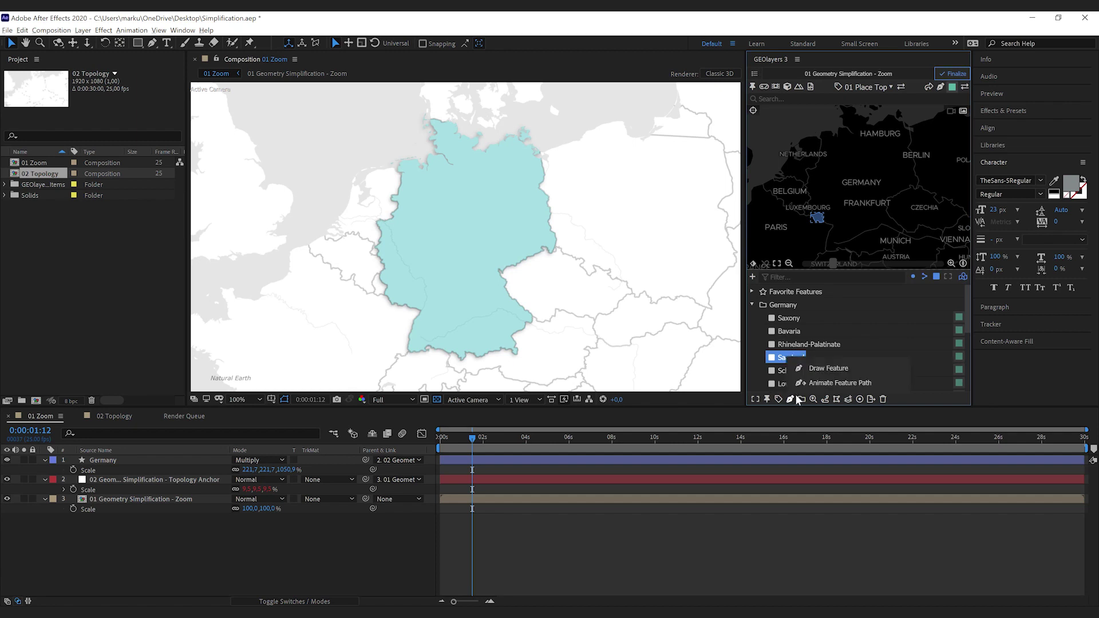
click(823, 372)
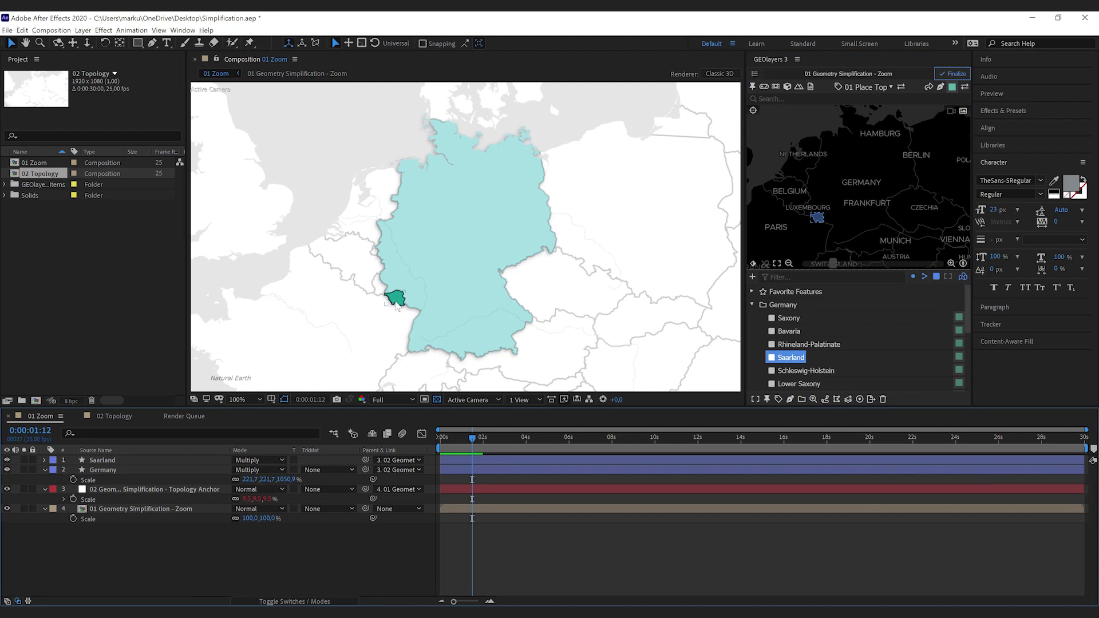
drag(474, 444, 539, 445)
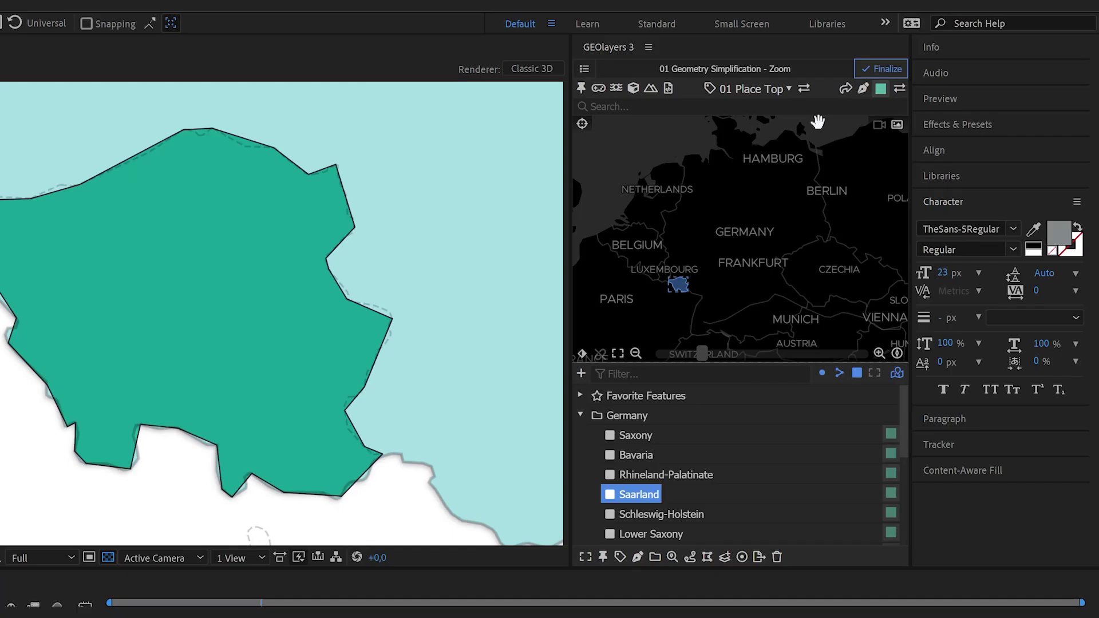
Check the GEOlayers style options, then draw Saarland again as the 'Saarland 1' layer
click(952, 86)
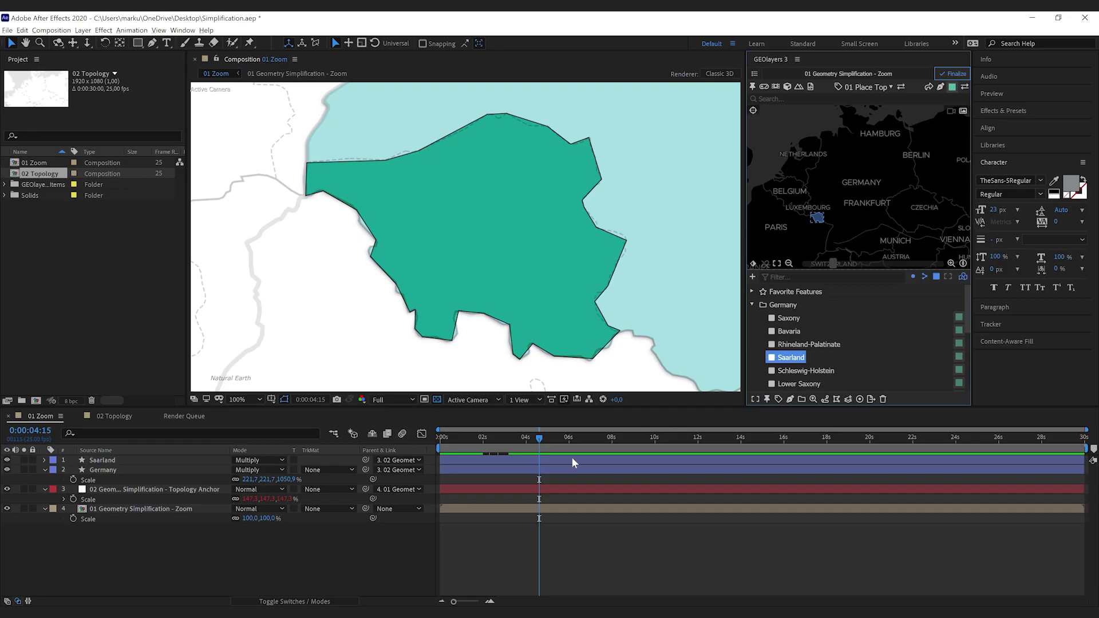
right_click(789, 357)
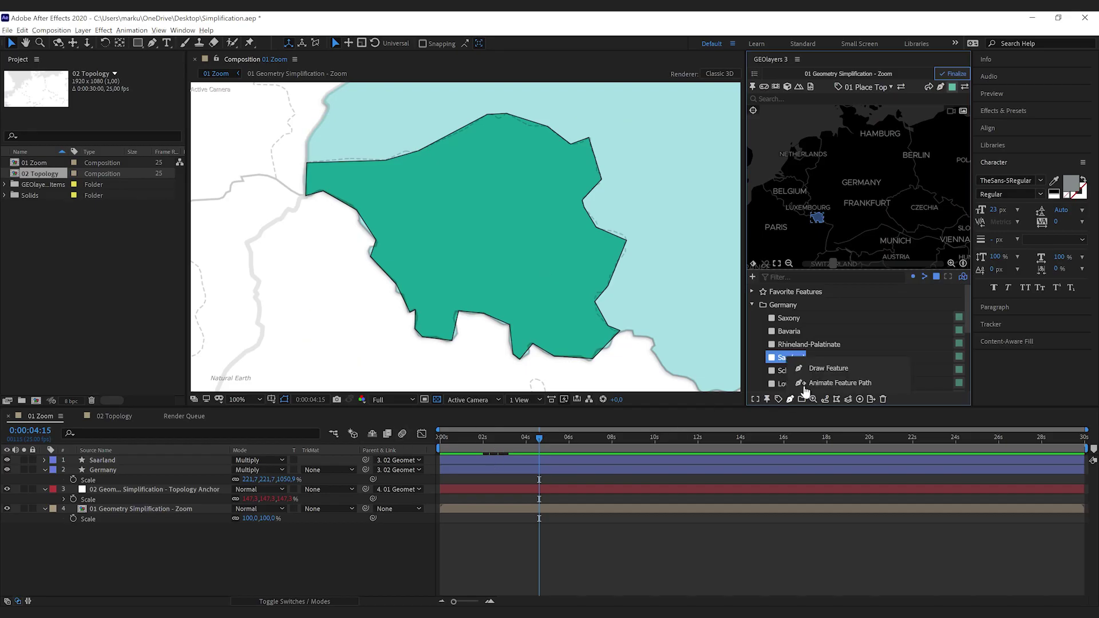
click(815, 369)
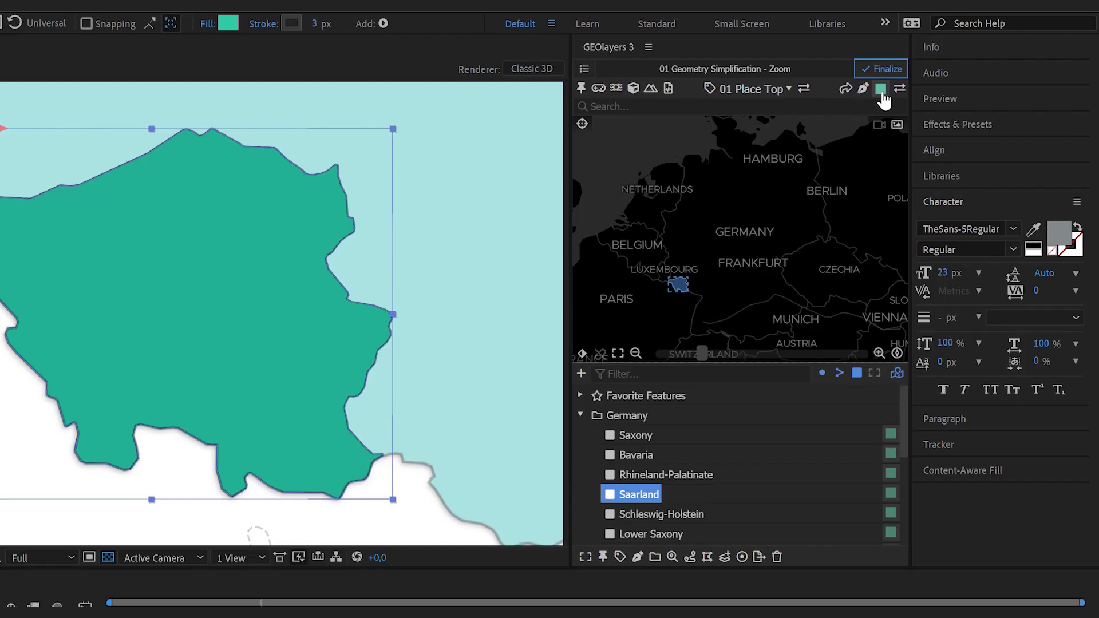
Set GEOlayers Simplify Geometry to Max Zoom and move time back to show all Germany
click(951, 86)
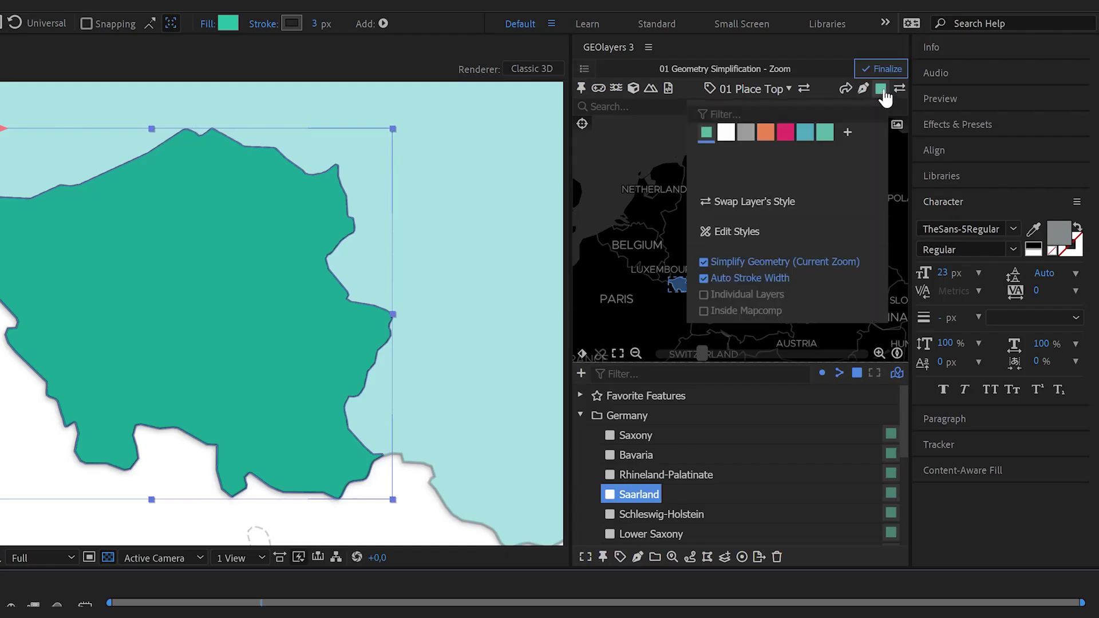
click(759, 267)
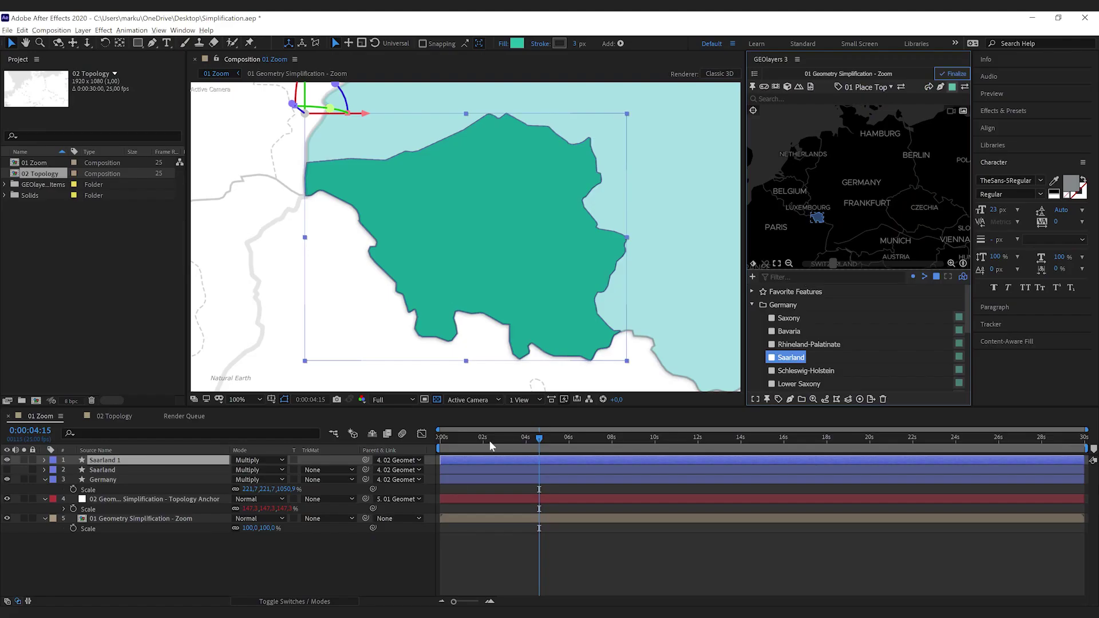
drag(489, 440, 466, 441)
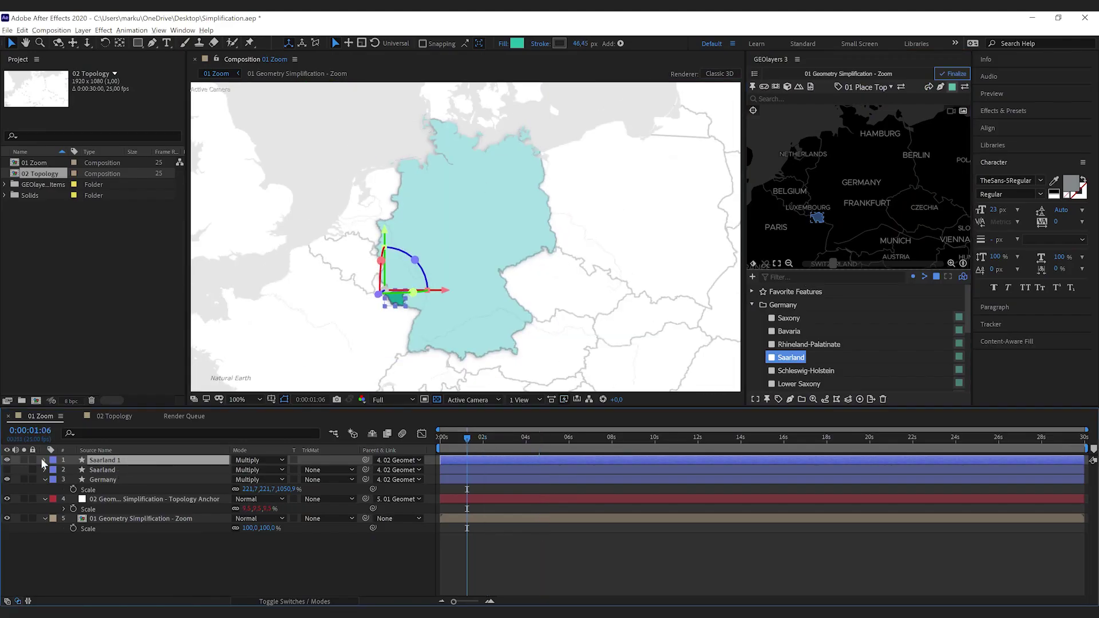
Hide Saarland 1, draw 'Saarland 2' with the new setting, and scrub to preview the zoom
click(7, 460)
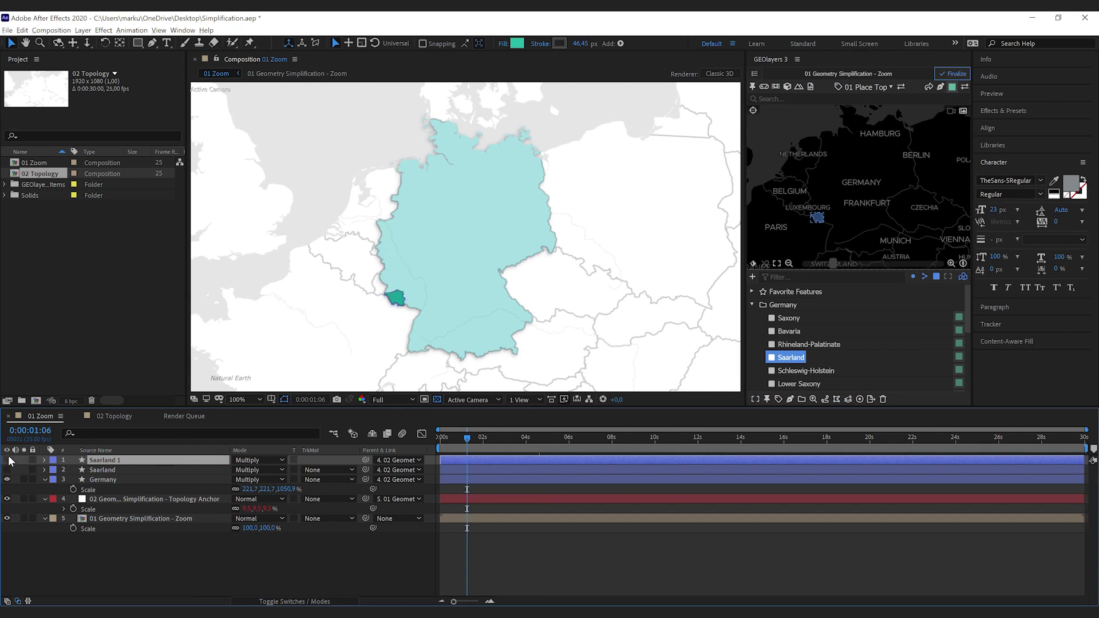
click(791, 399)
click(840, 376)
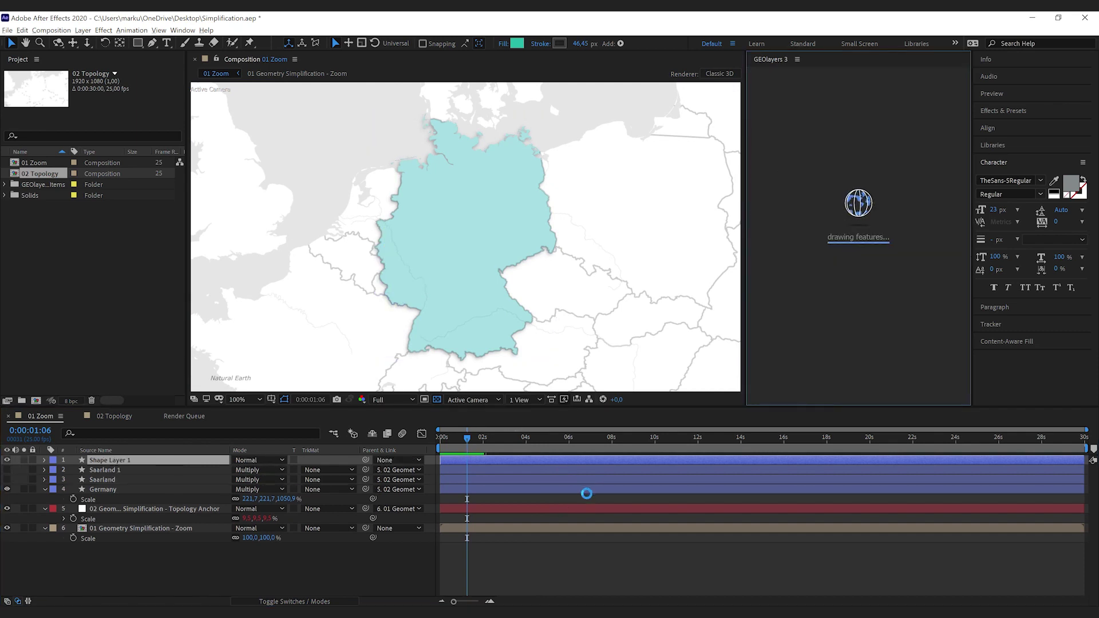
click(343, 575)
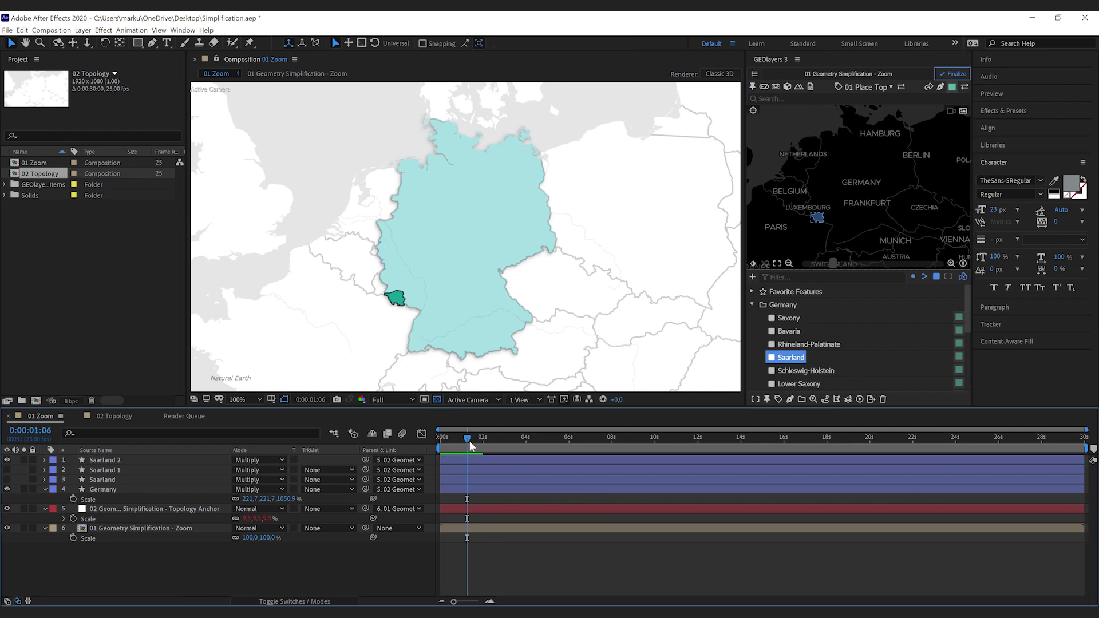
drag(468, 441, 590, 458)
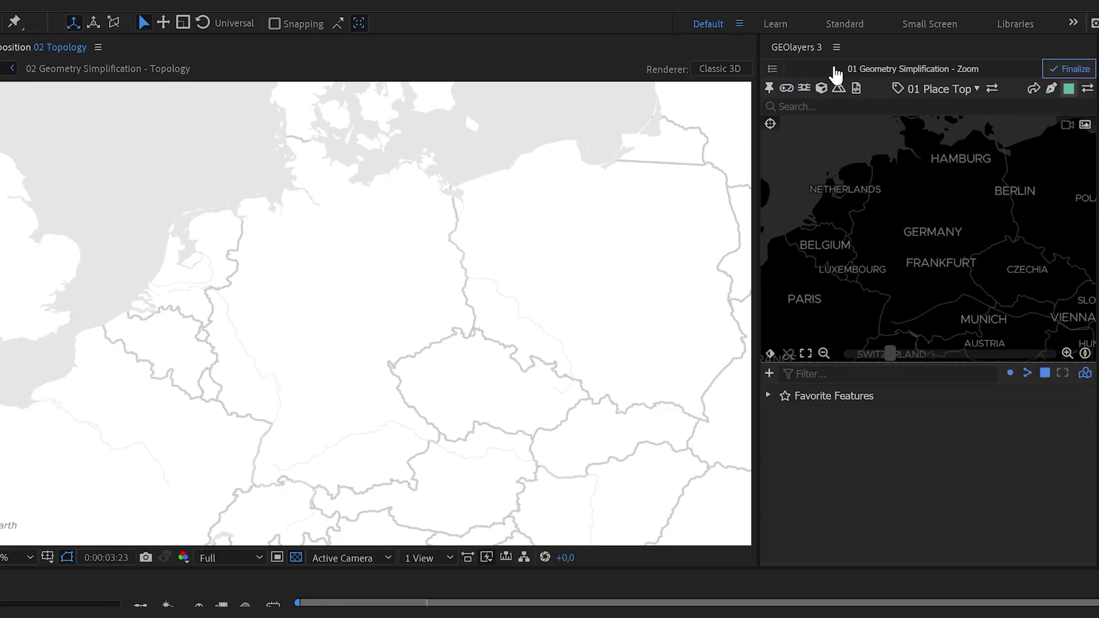
In GEOlayers Preferences, enter -3 for Simplification Detail (Zoom Offset) and apply
click(797, 59)
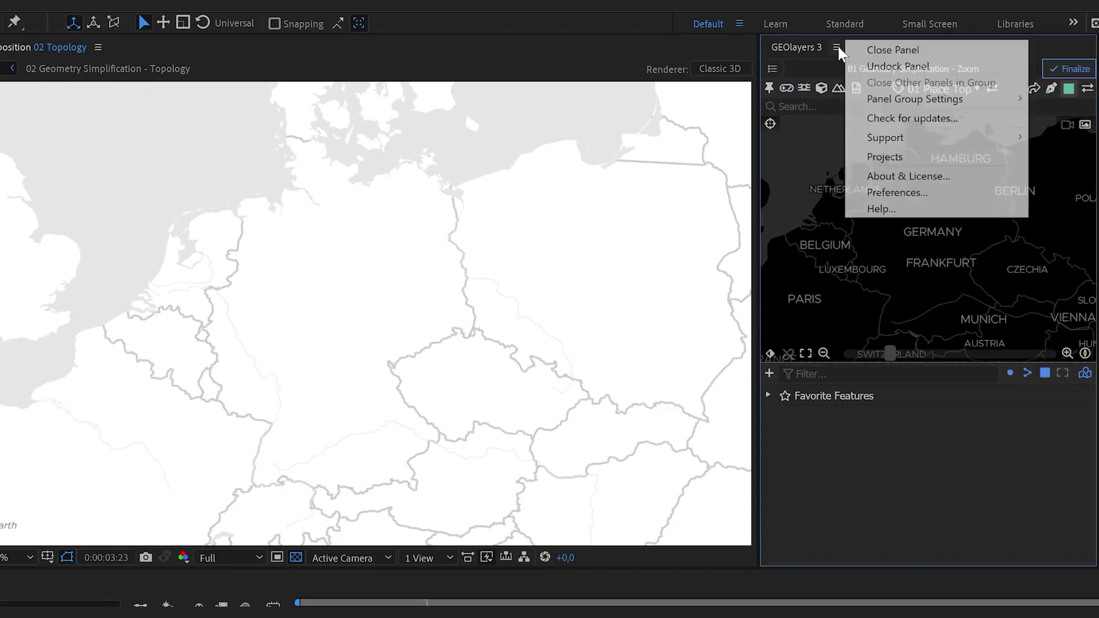
click(862, 159)
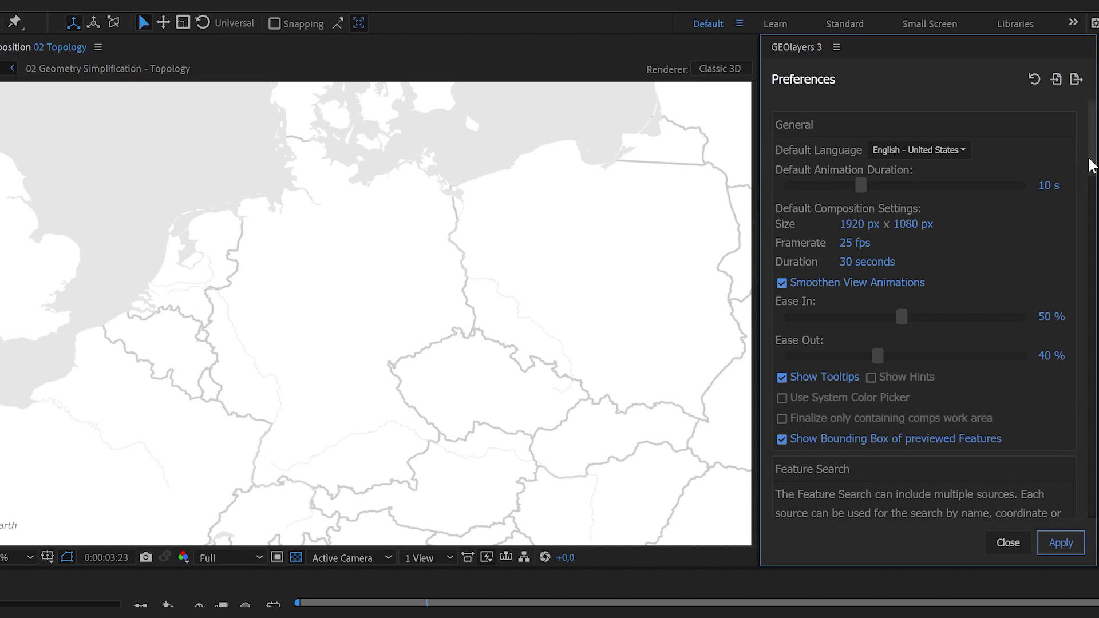
drag(1091, 166, 1093, 477)
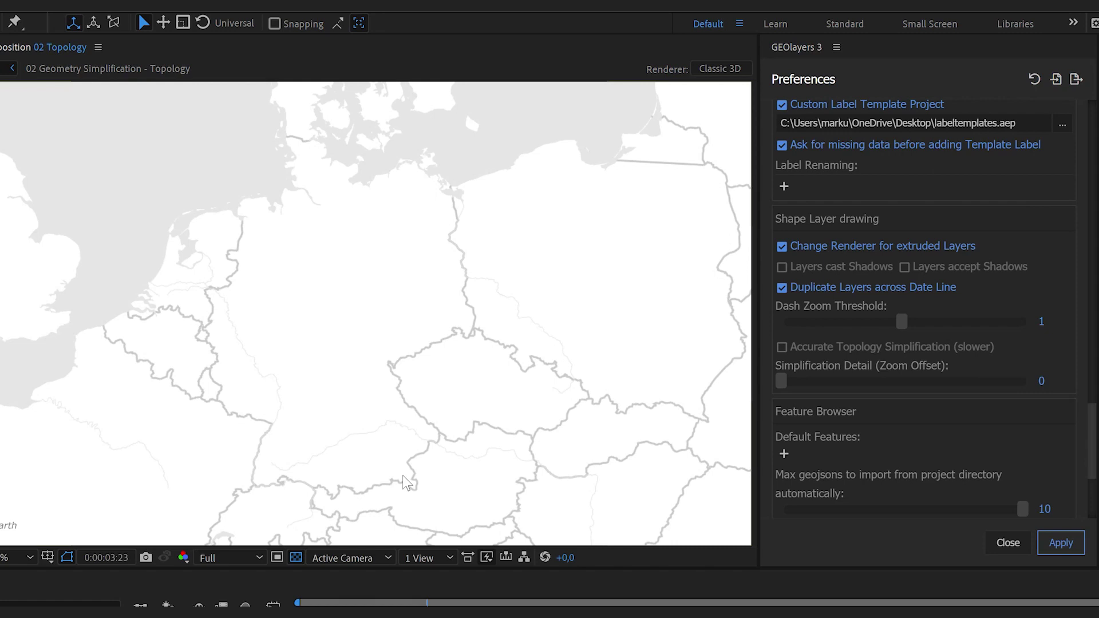
drag(783, 380, 908, 386)
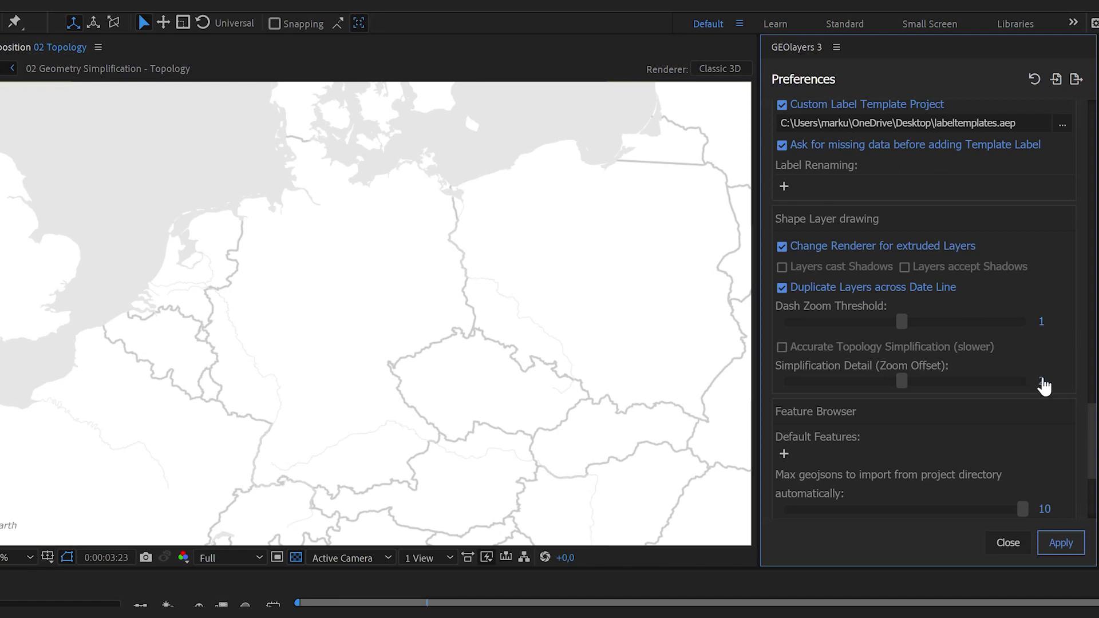
click(1041, 382)
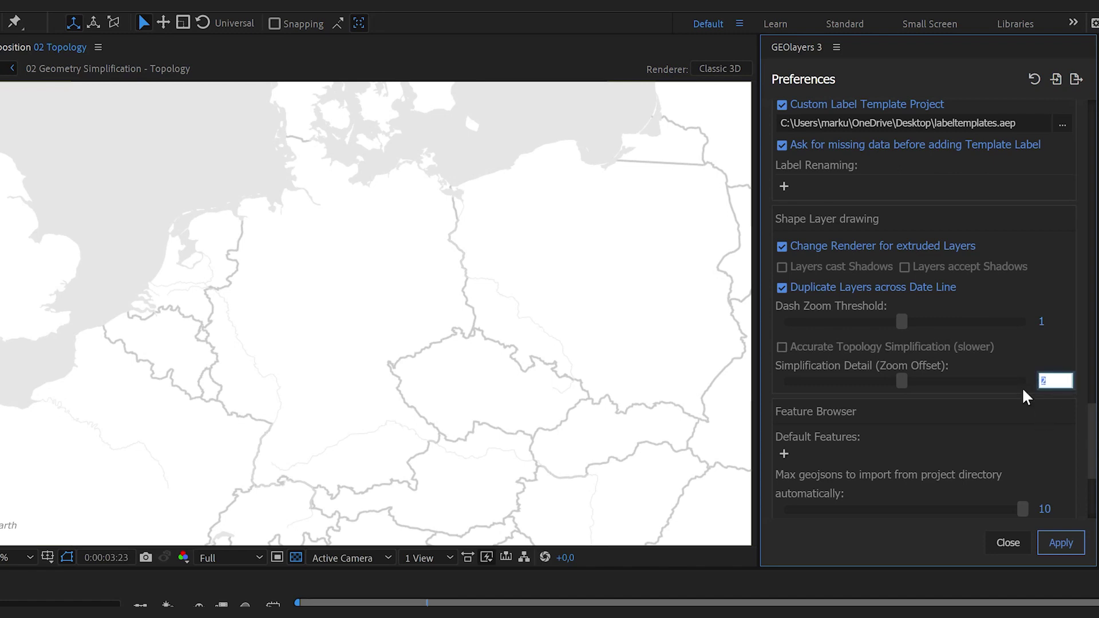
text(-3)
key(Return)
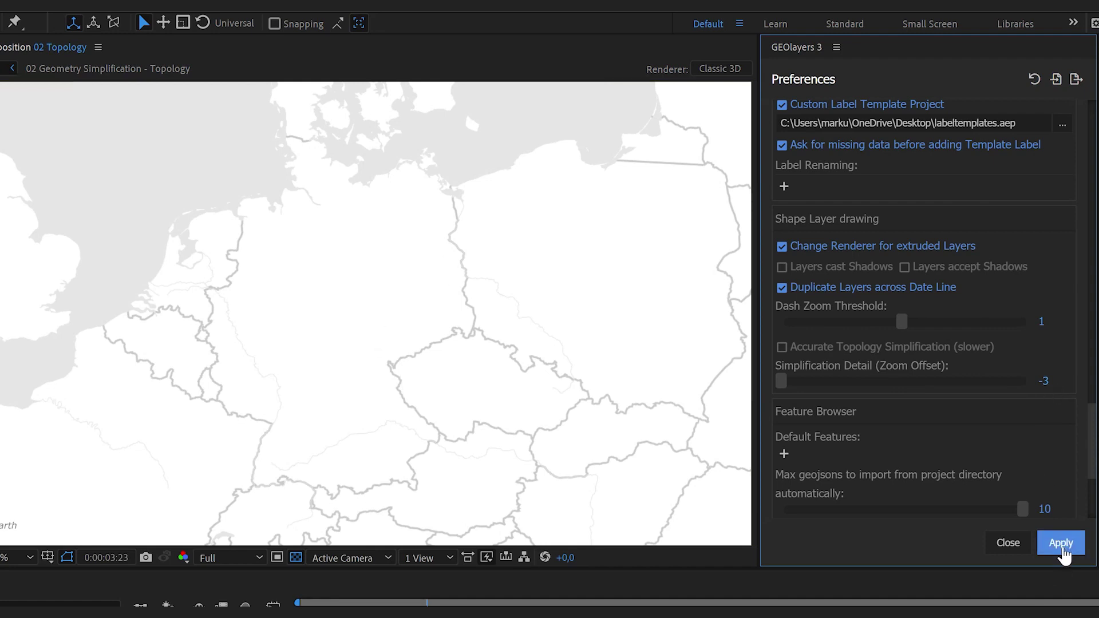
click(1062, 545)
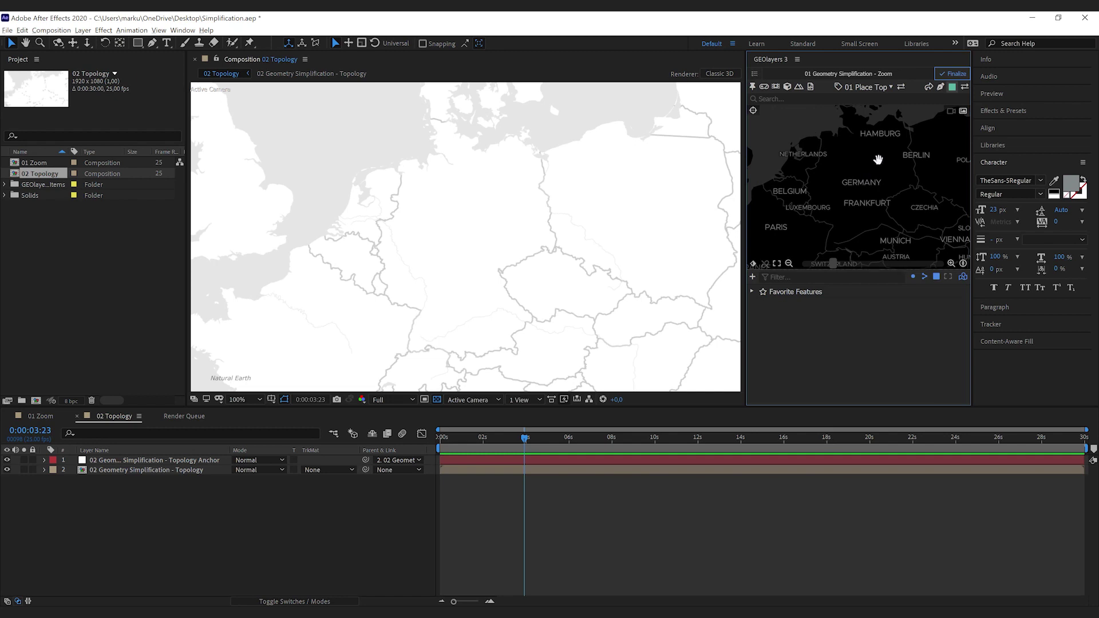
Add Germany States & Provinces from the GEOlayers map and draw them as a shape layer
click(958, 207)
click(837, 284)
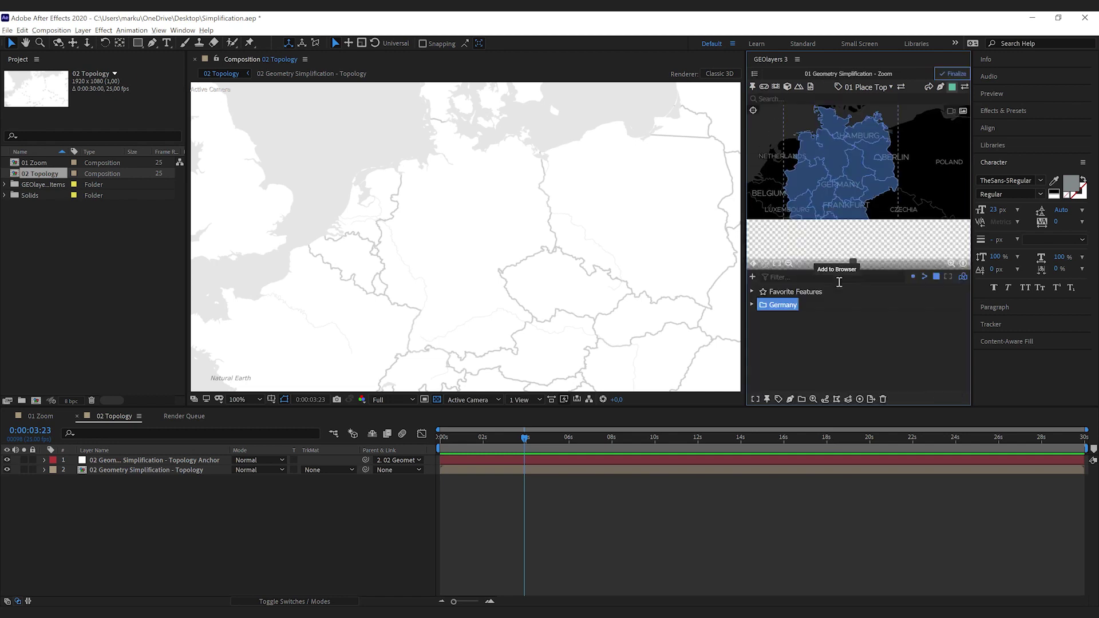
click(790, 399)
click(821, 370)
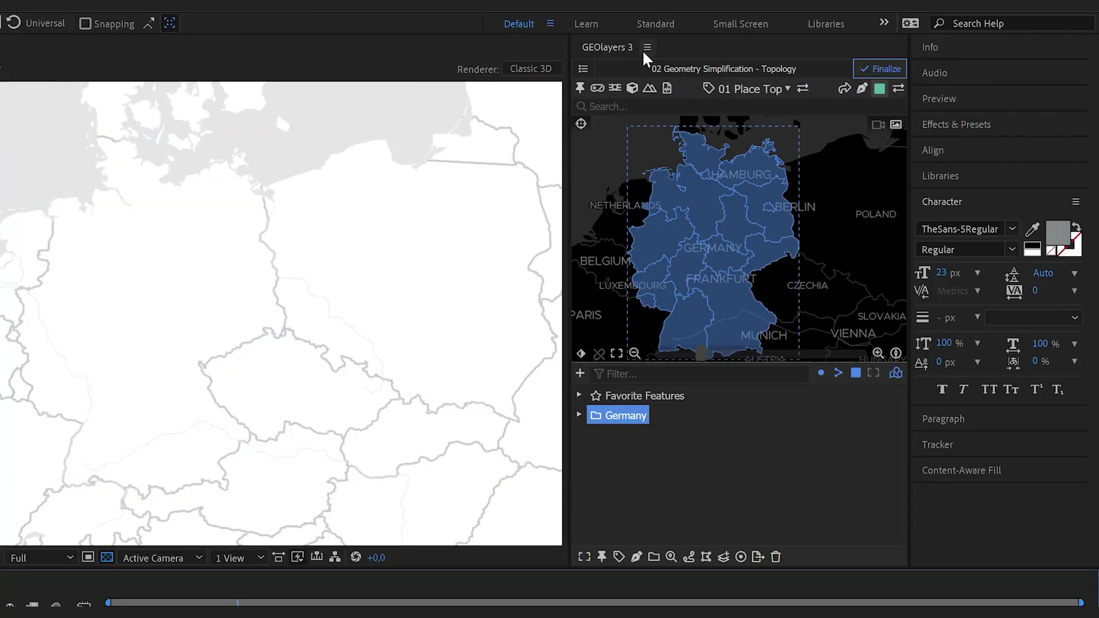
Enable Accurate Topology Simplification in GEOlayers Preferences and apply it
click(798, 59)
click(701, 194)
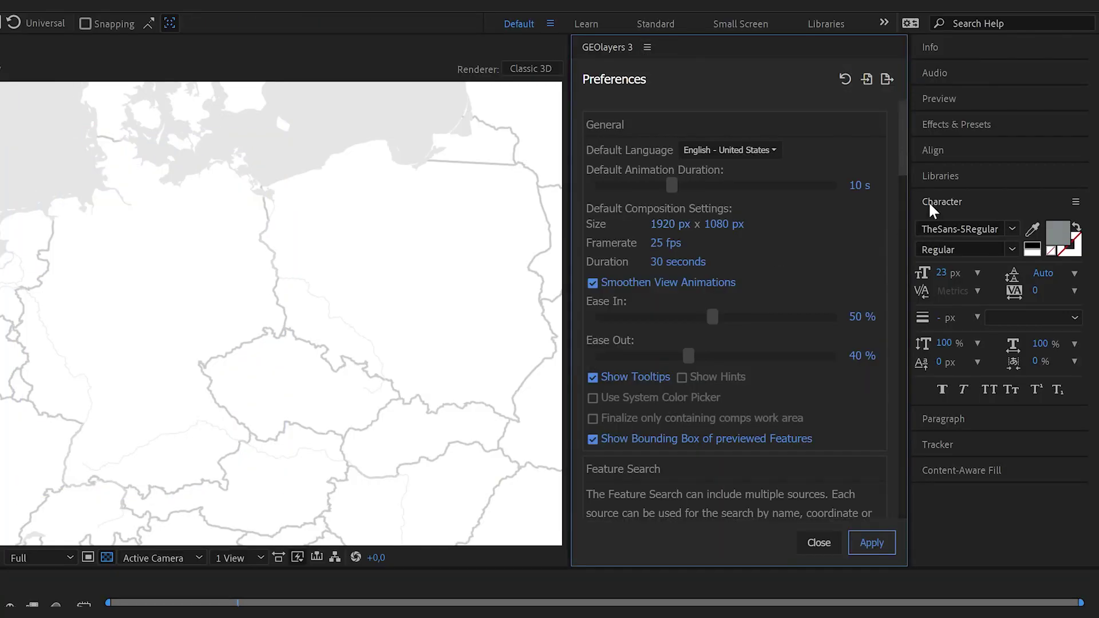
drag(907, 184, 915, 342)
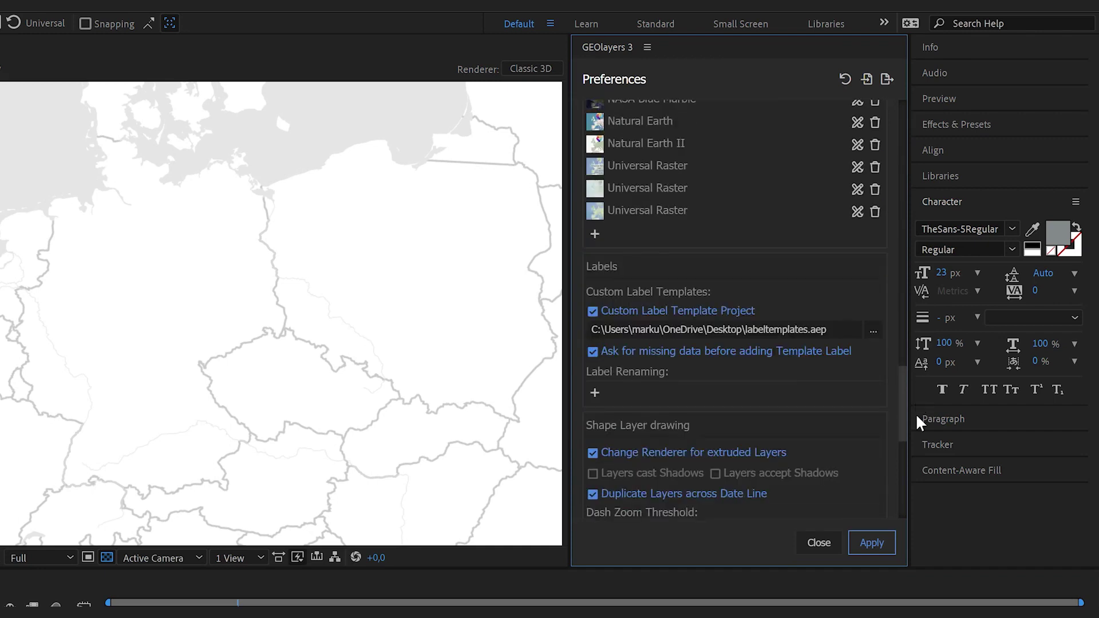
scroll(654, 380, down, 3)
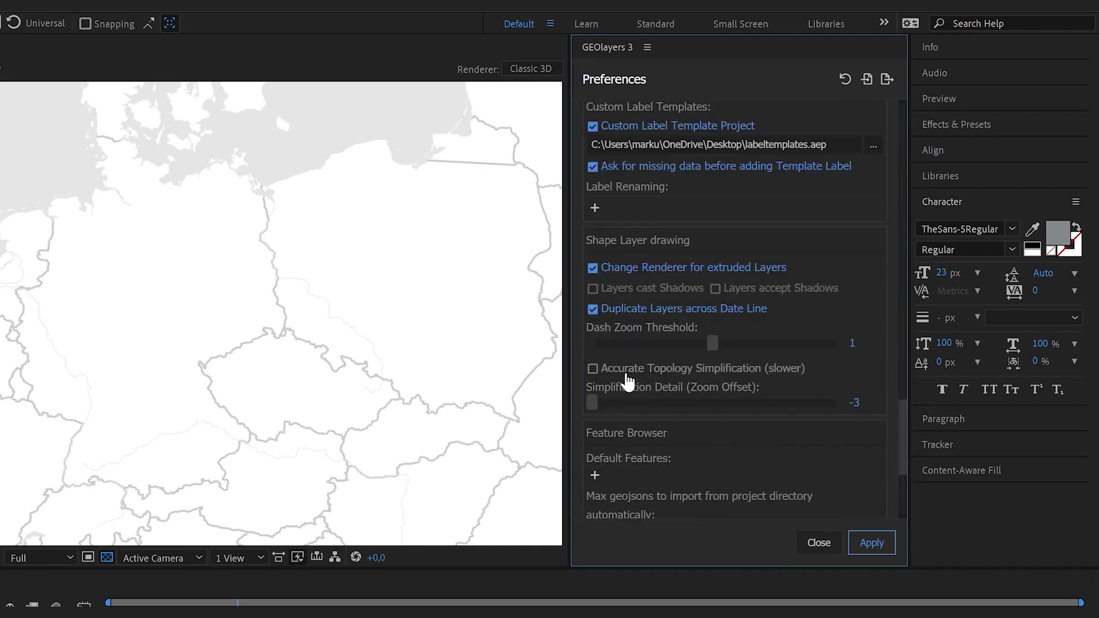
click(630, 372)
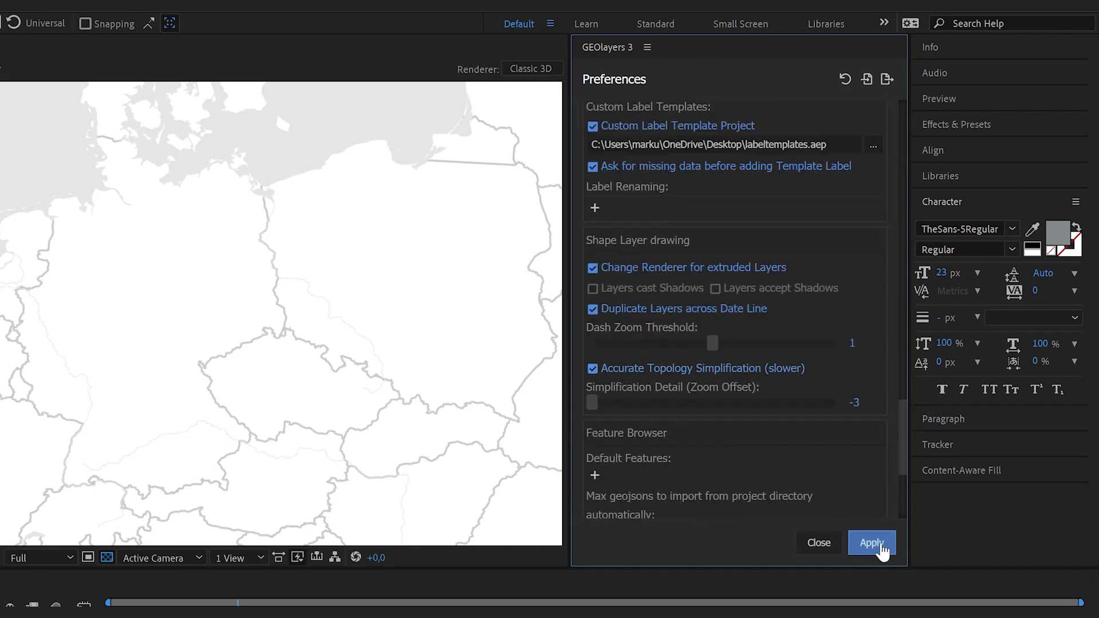
click(874, 544)
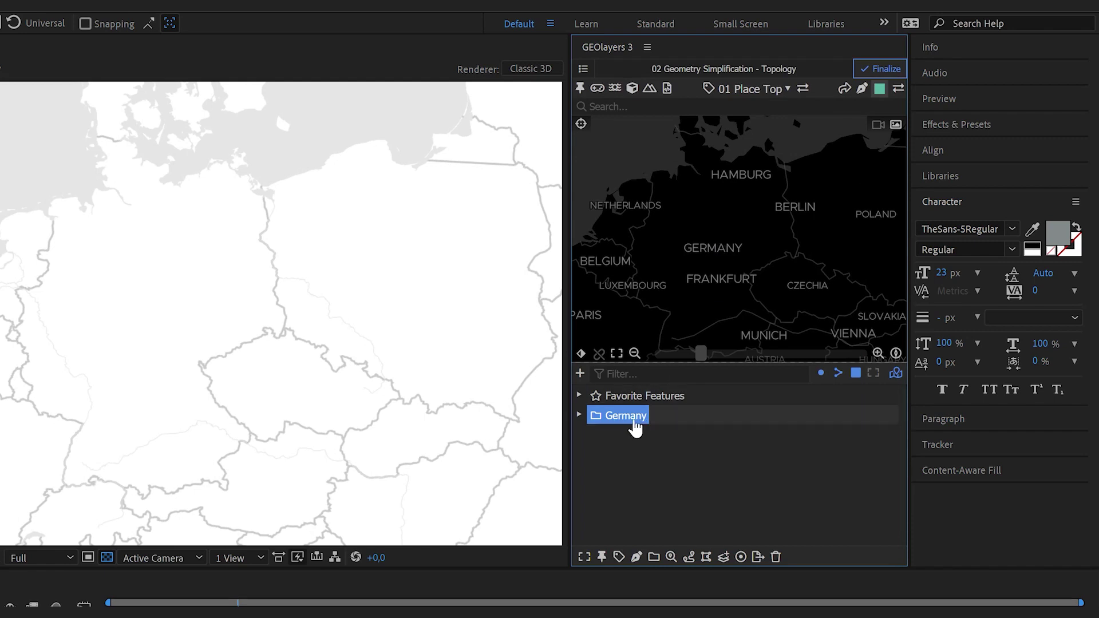
Select the Germany folder and draw its states as teal shape layers
click(635, 425)
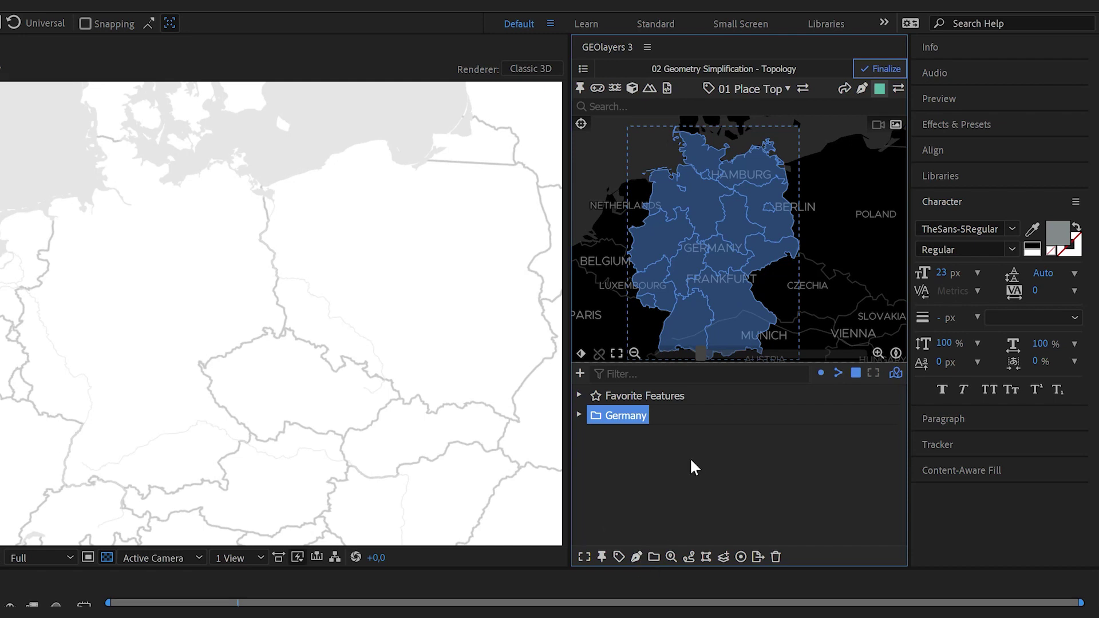
click(637, 558)
click(693, 511)
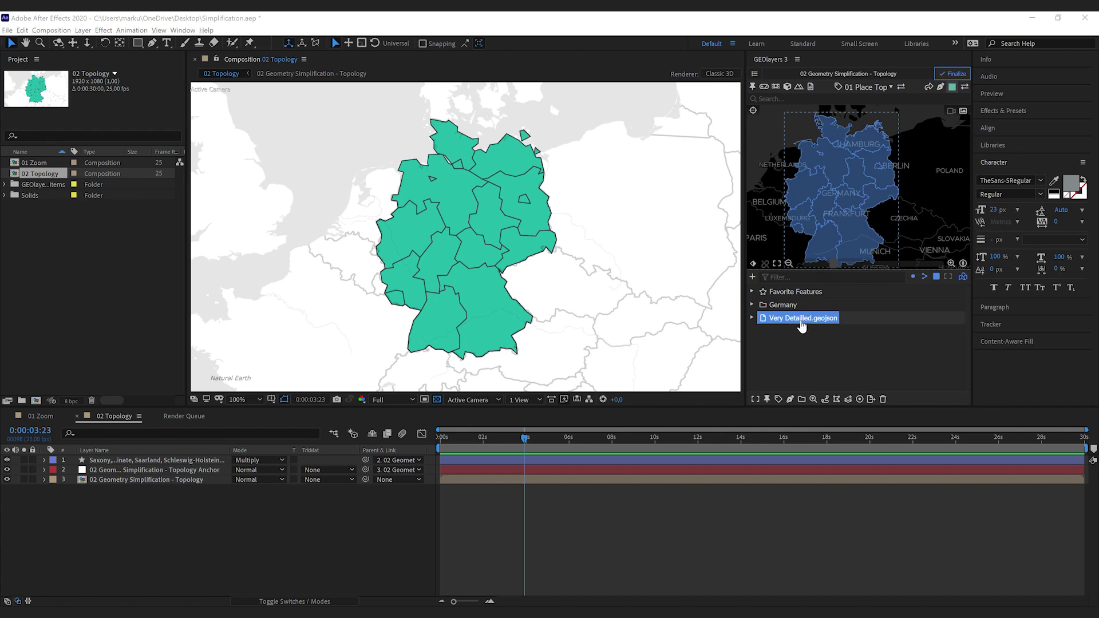
Redraw the Germany features using 'Simplify faster! (inaccurate)' and hide layer 2
click(790, 399)
click(694, 511)
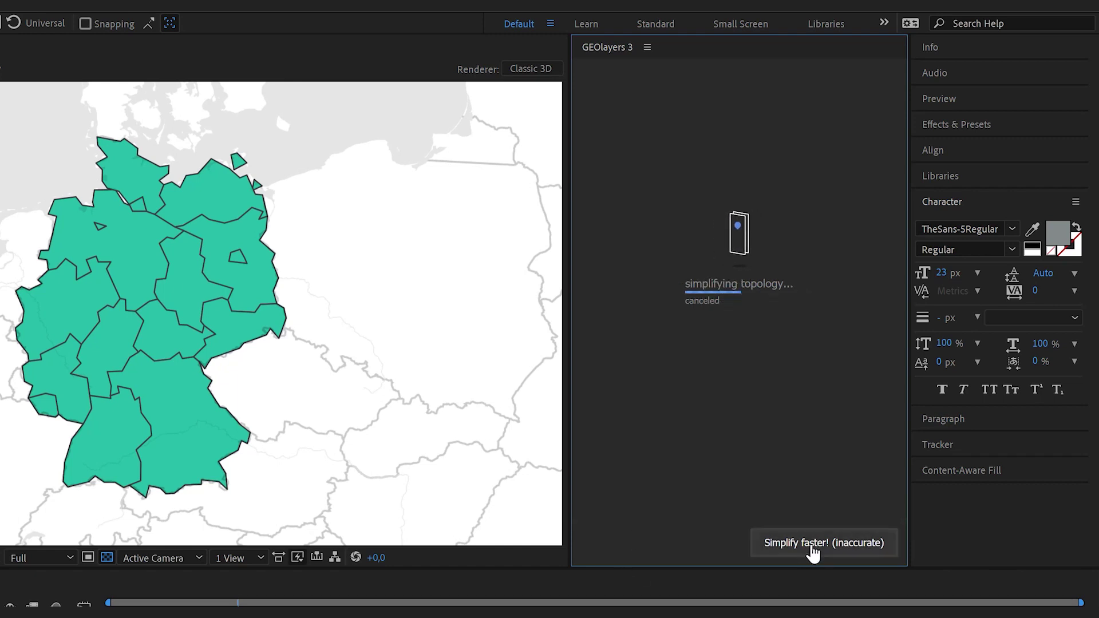
click(811, 550)
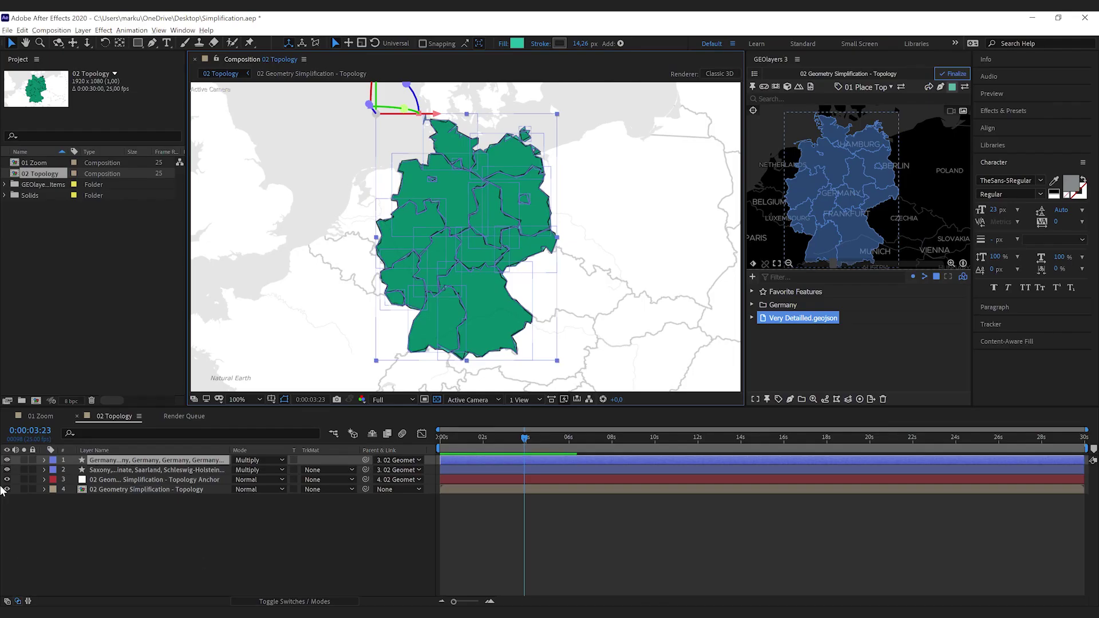
click(7, 469)
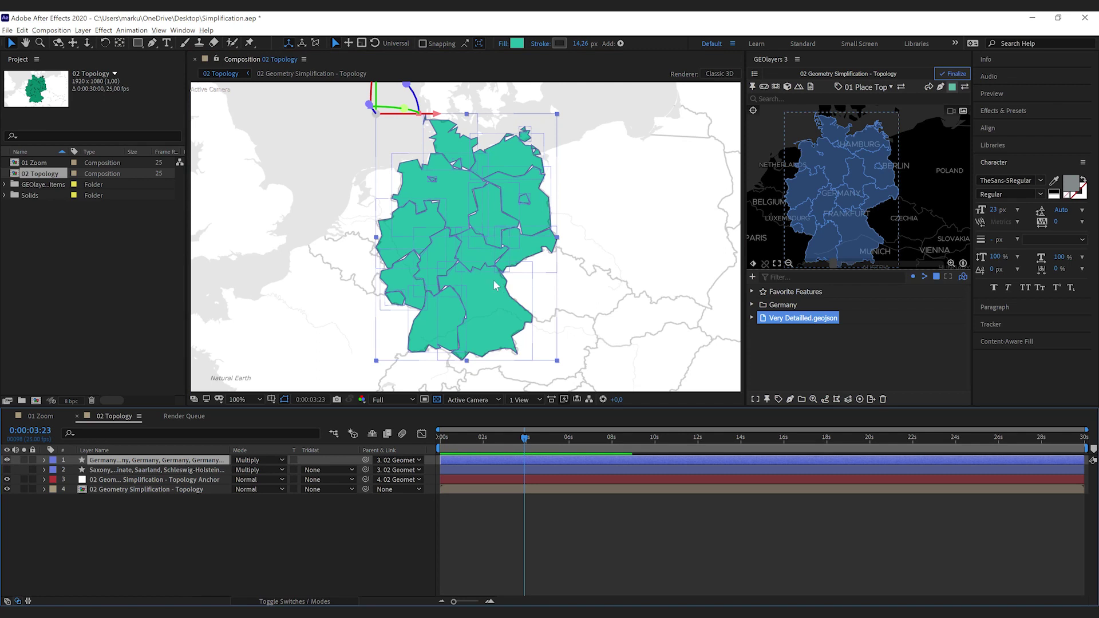